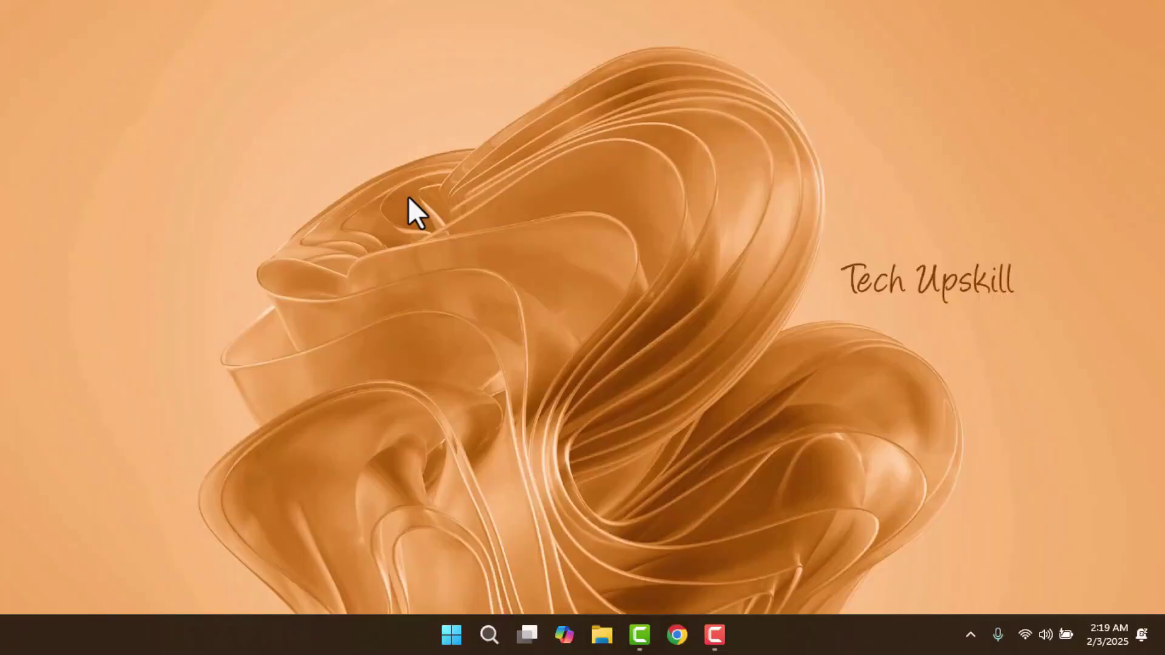
# - Search Windows for 'turn' and open 'Turn Windows features on or off'
pyautogui.press('super')
pyautogui.write('turn')
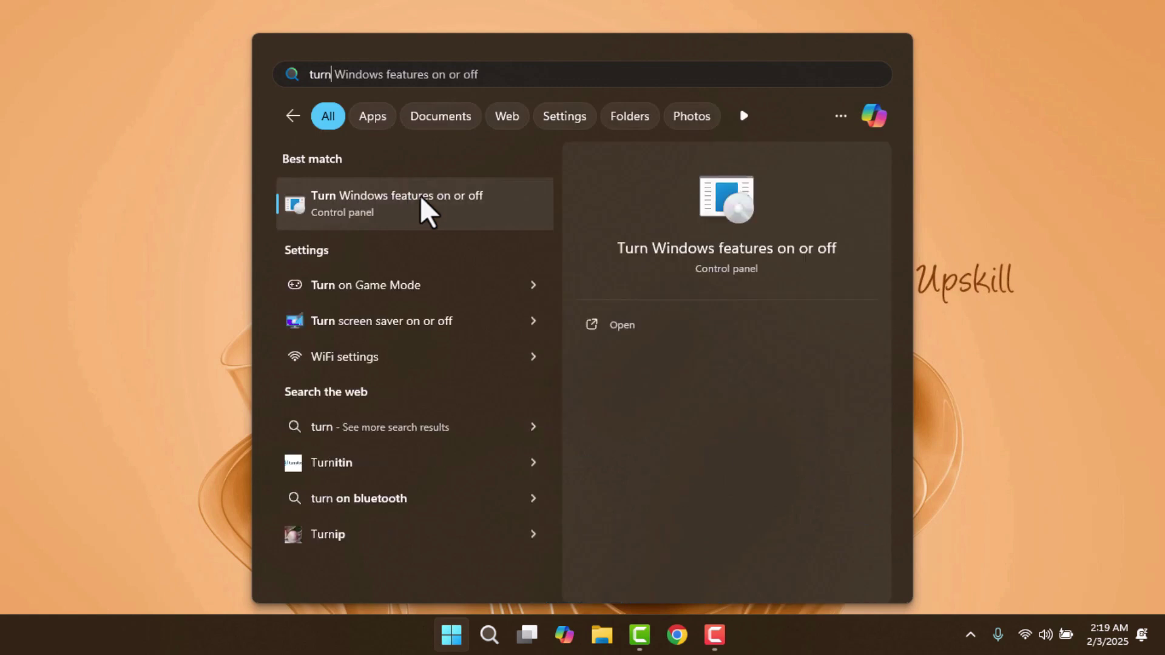
pyautogui.click(433, 199)
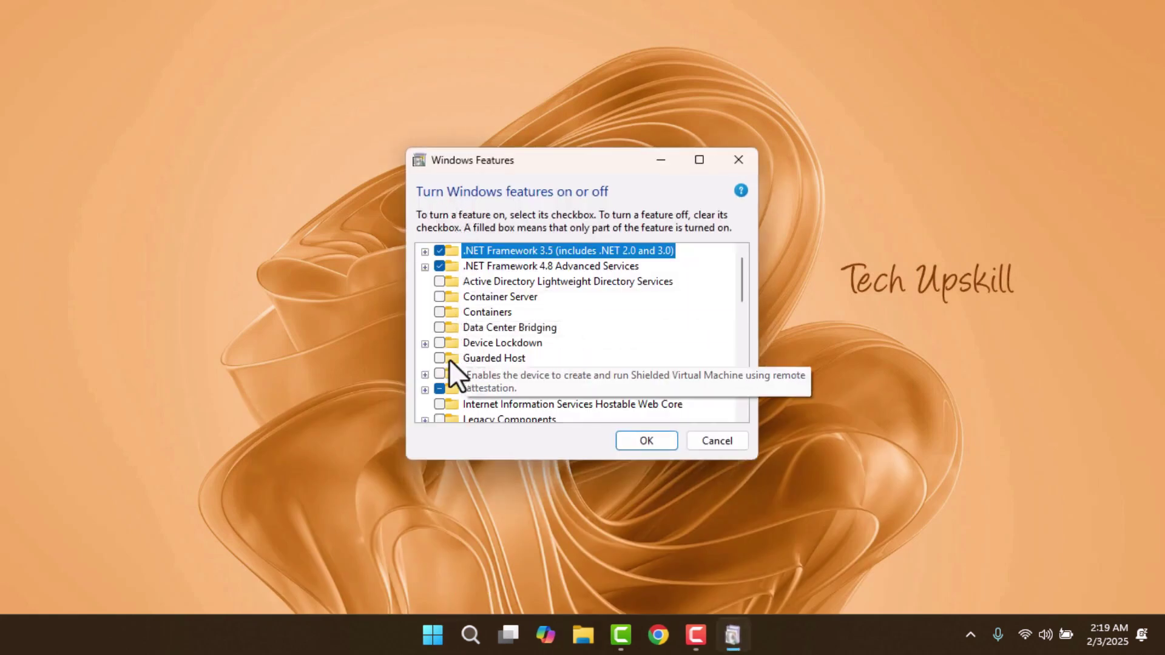
# - Enable Hyper-V Management Tools and Hyper-V Services under Hyper-V and apply the changes
pyautogui.click(425, 374)
pyautogui.click(456, 389)
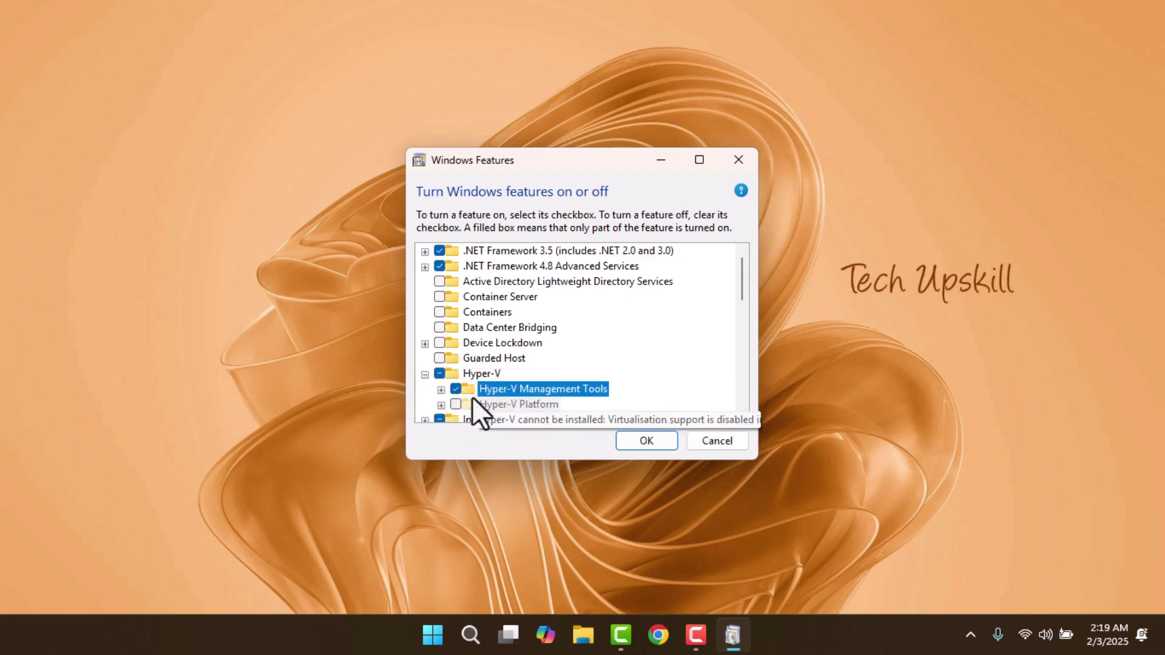
pyautogui.scroll(-1, 476, 393)
pyautogui.scroll(-3, 485, 388)
pyautogui.click(441, 373)
pyautogui.click(471, 404)
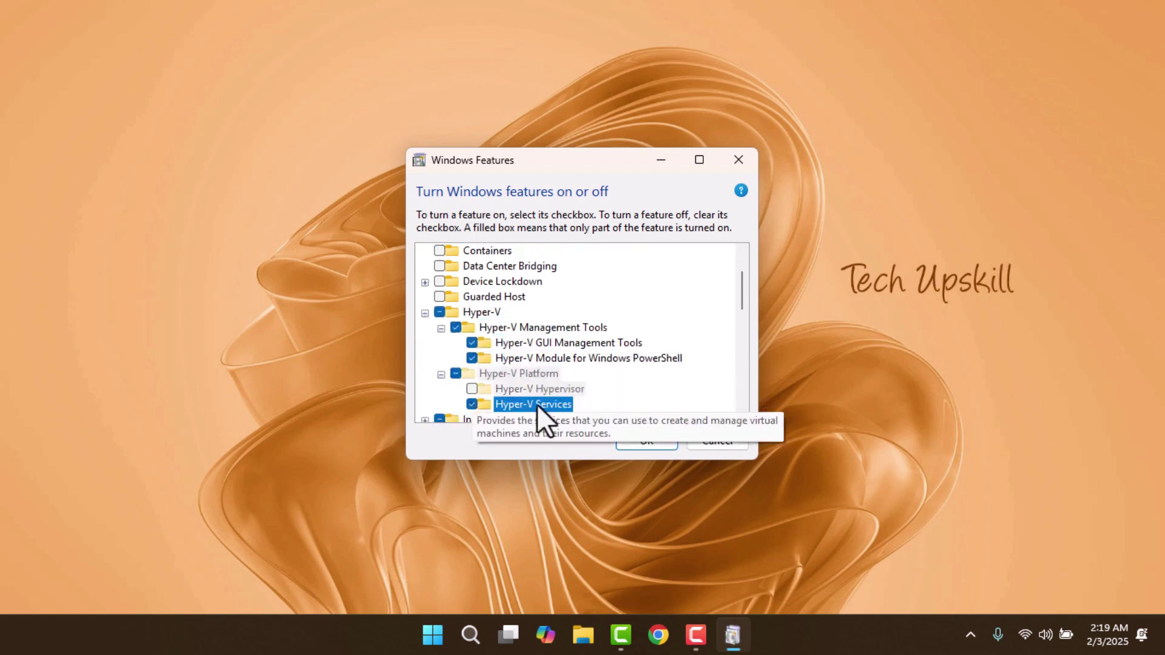
pyautogui.click(645, 437)
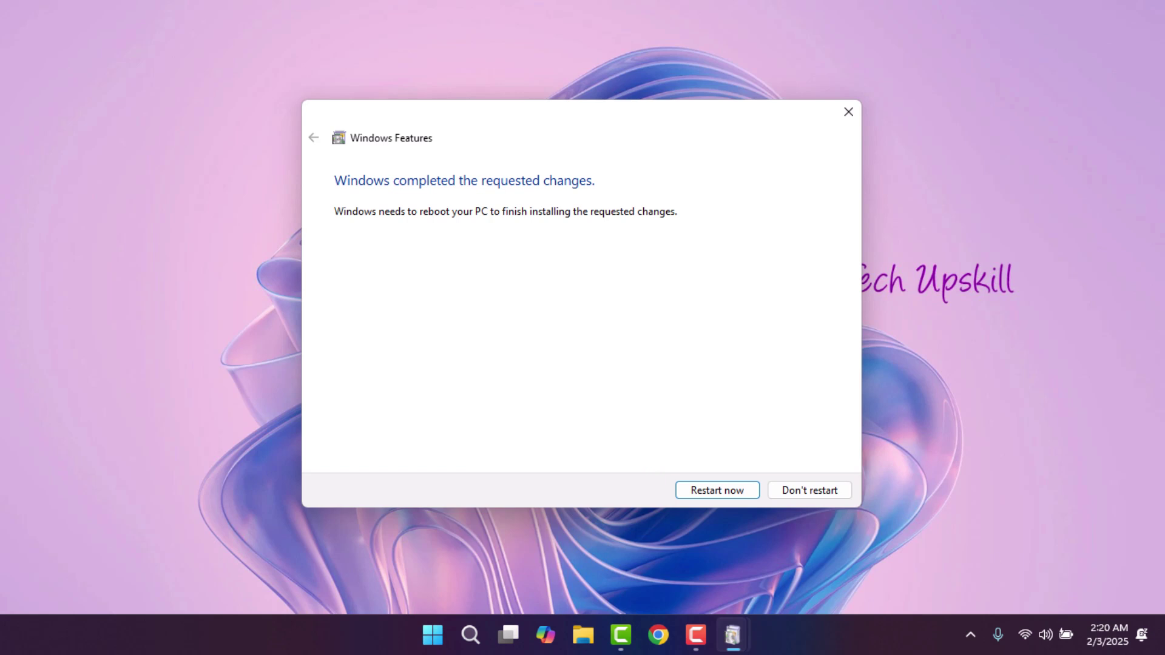
# - Restart the PC, then launch Command Prompt as administrator
pyautogui.click(682, 487)
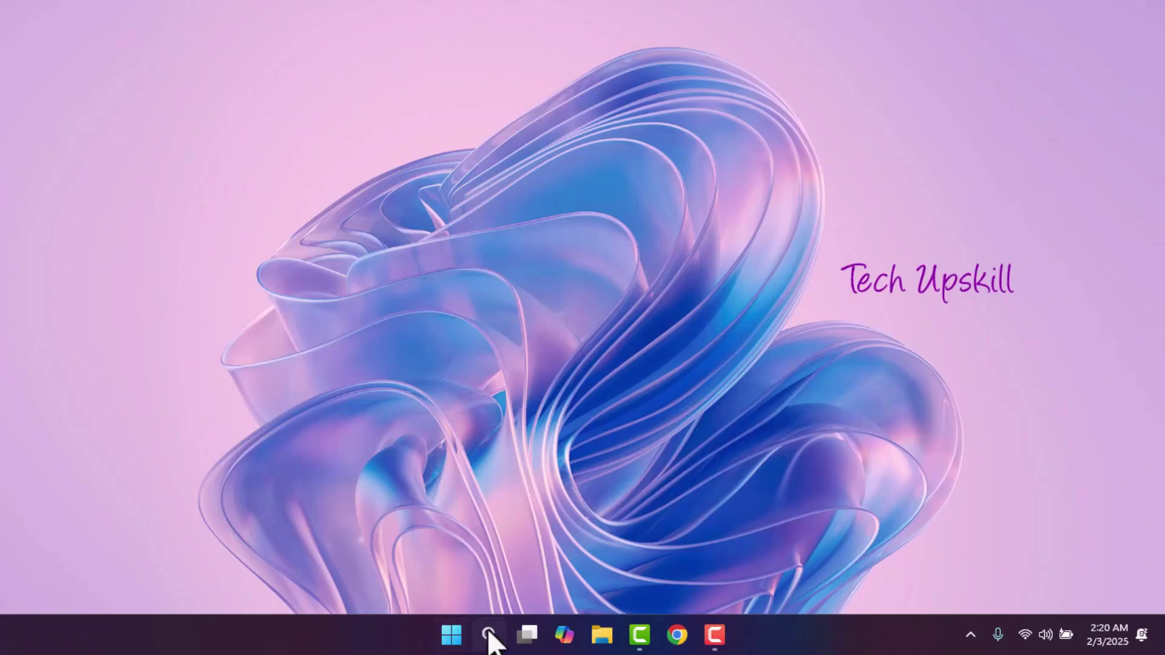
pyautogui.click(490, 637)
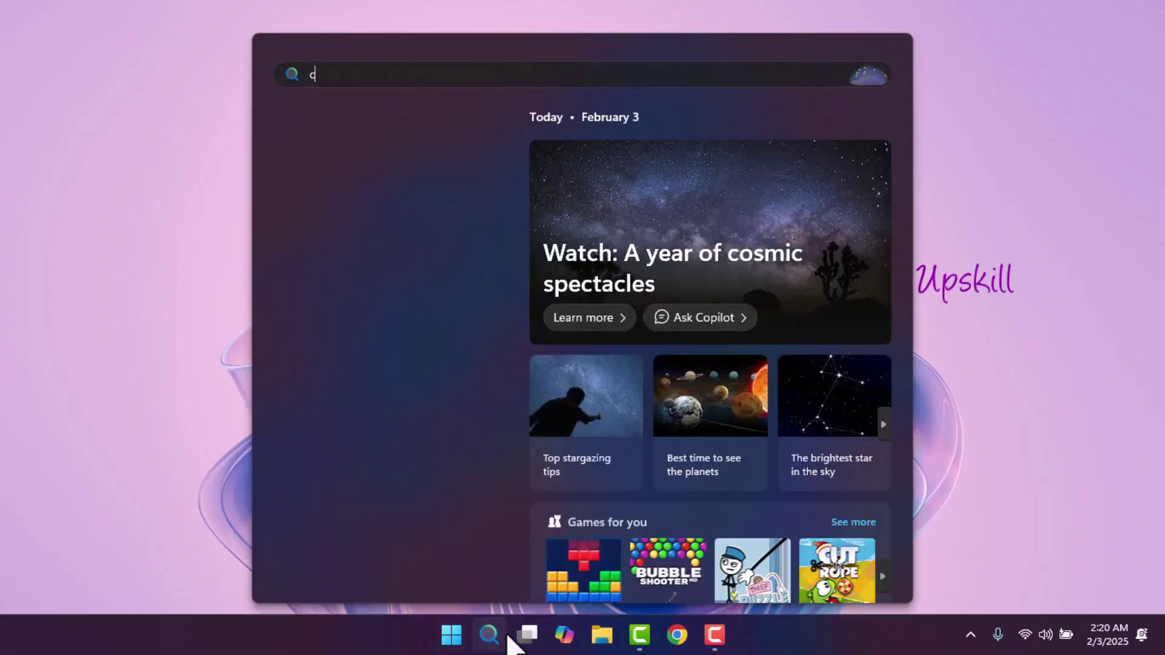
pyautogui.write('md')
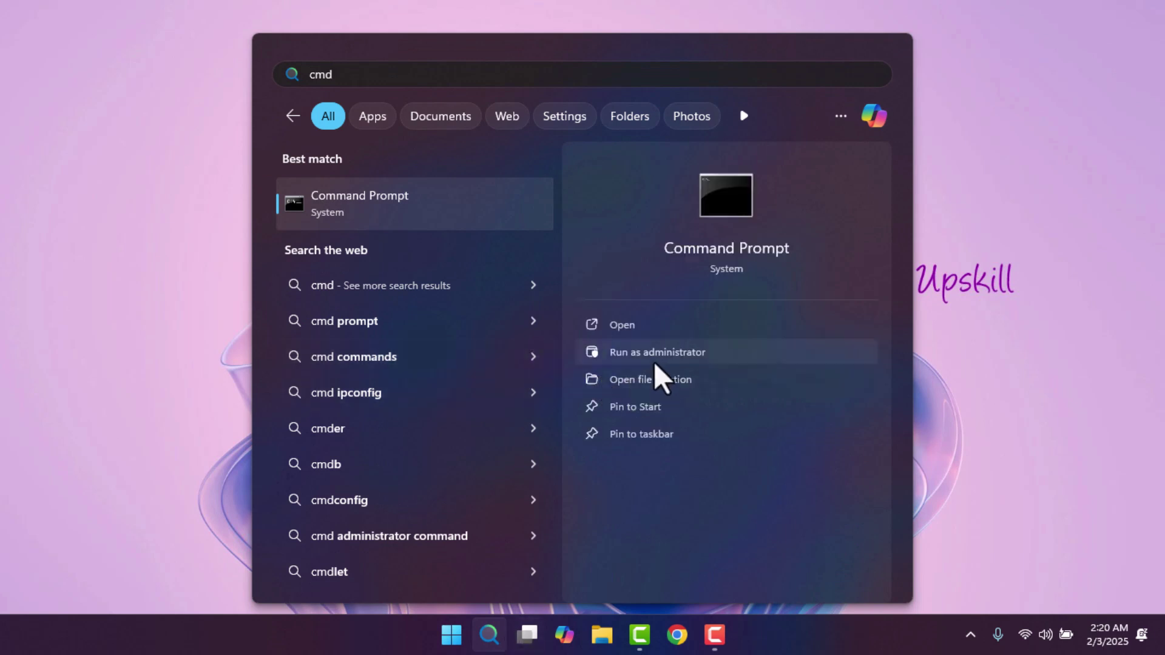
pyautogui.click(654, 355)
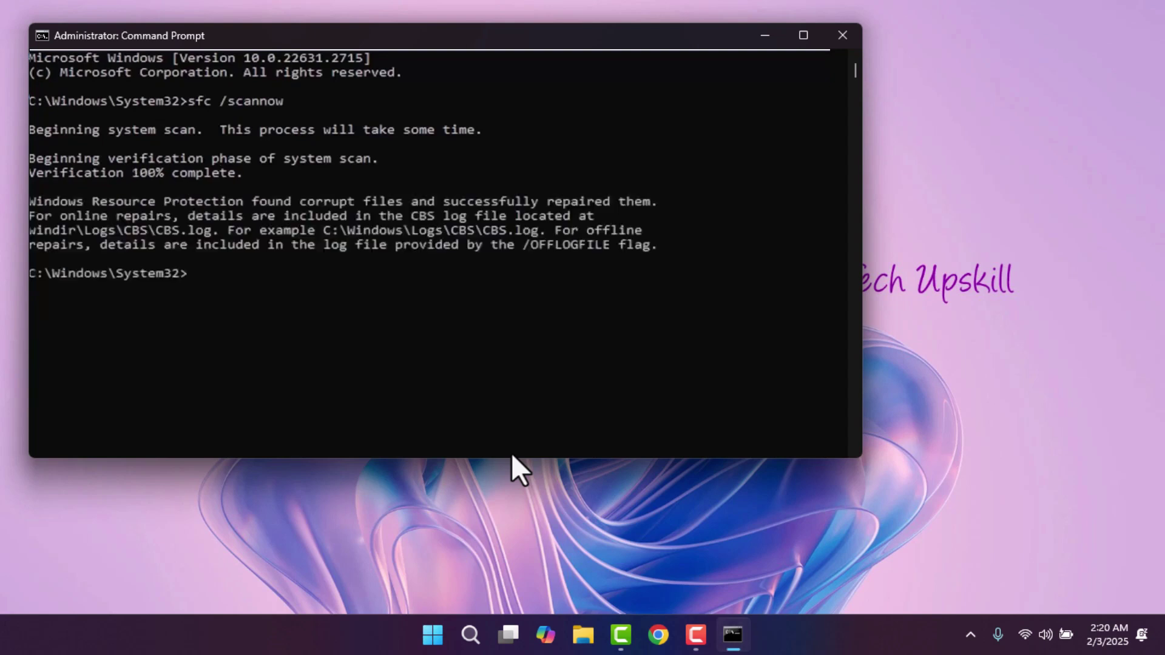
# - After the sfc /scannow repair, bring up Start's power options to restart the PC
pyautogui.press('super')
pyautogui.click(810, 575)
pyautogui.click(816, 543)
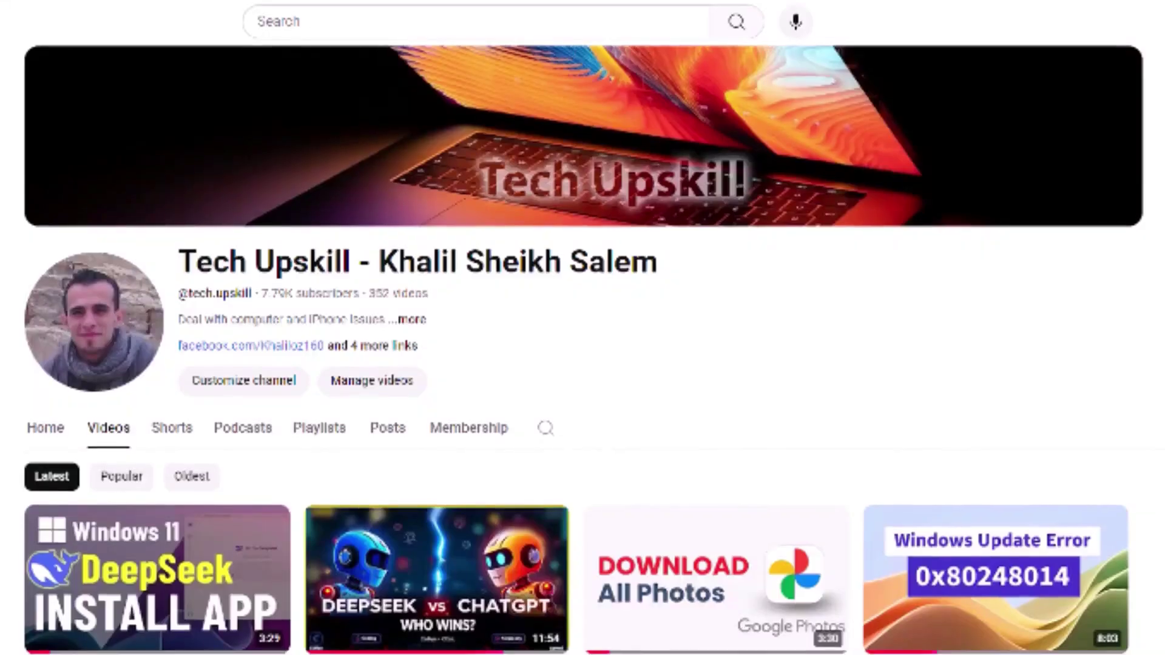